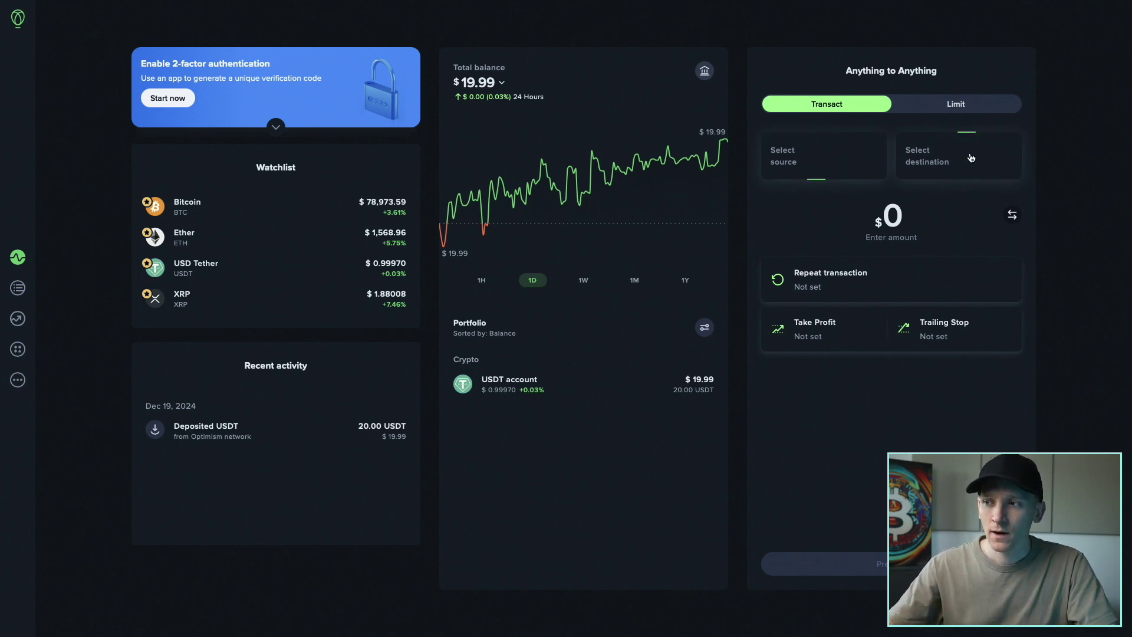
- Set up the transaction with Bitcoin as the destination and the GBP unique account as the source
click(806, 160)
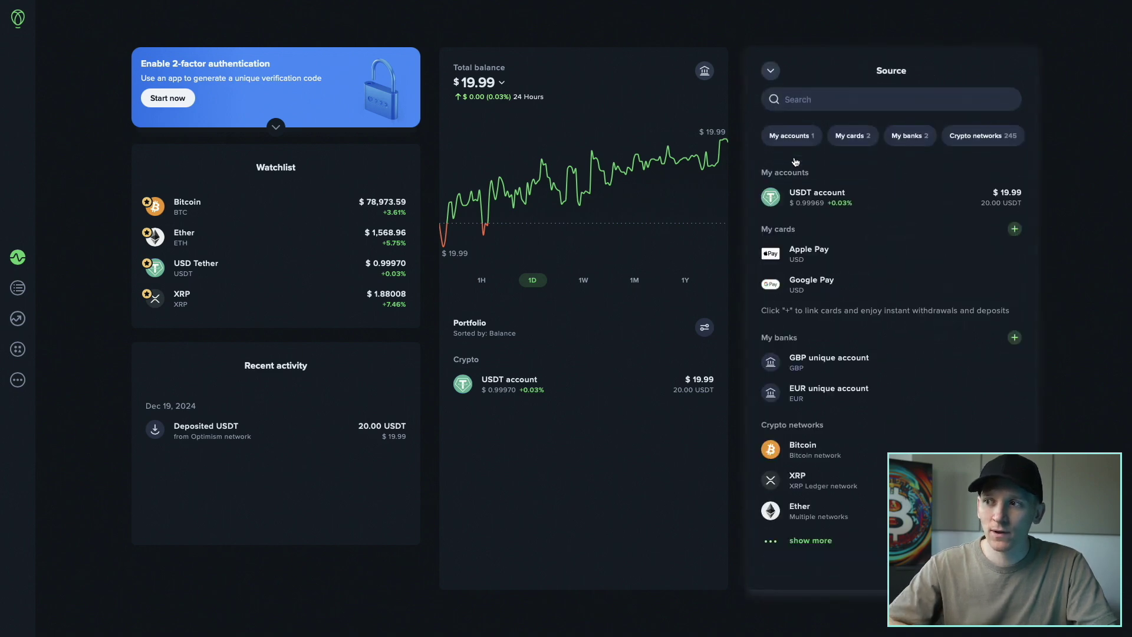
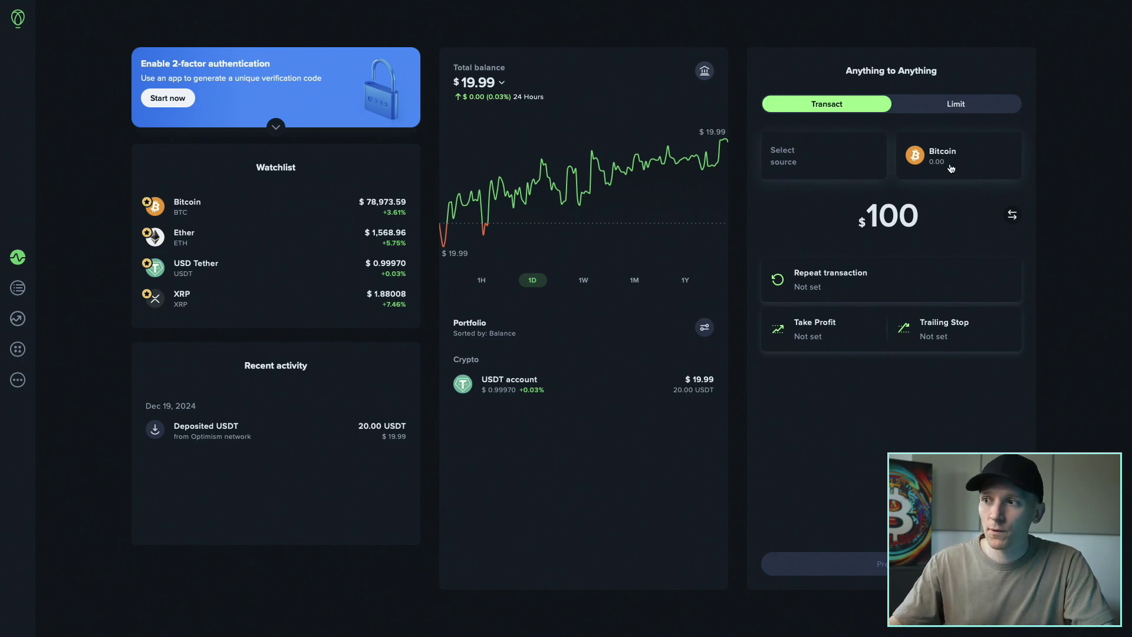
click(944, 162)
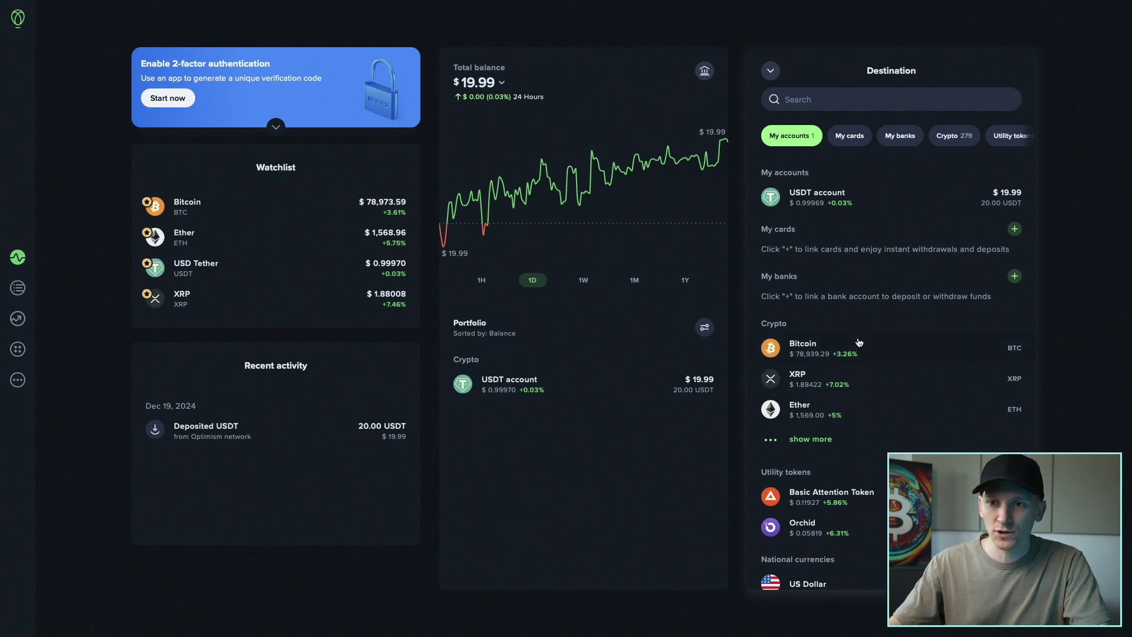
scroll(859, 342, down, 1)
scroll(849, 344, up, 1)
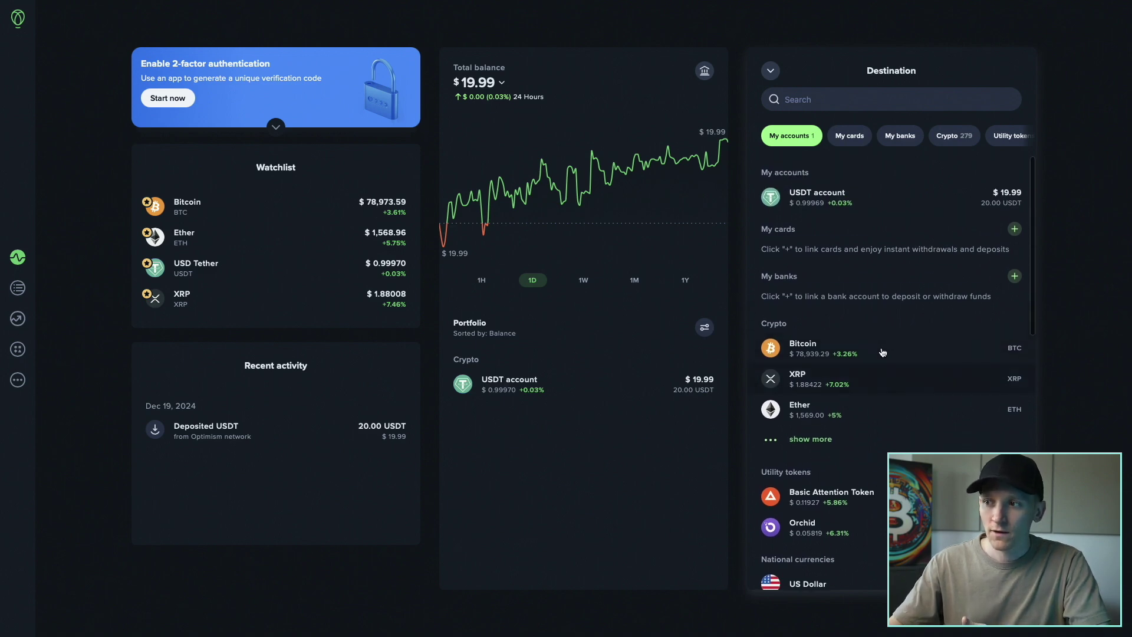
click(816, 346)
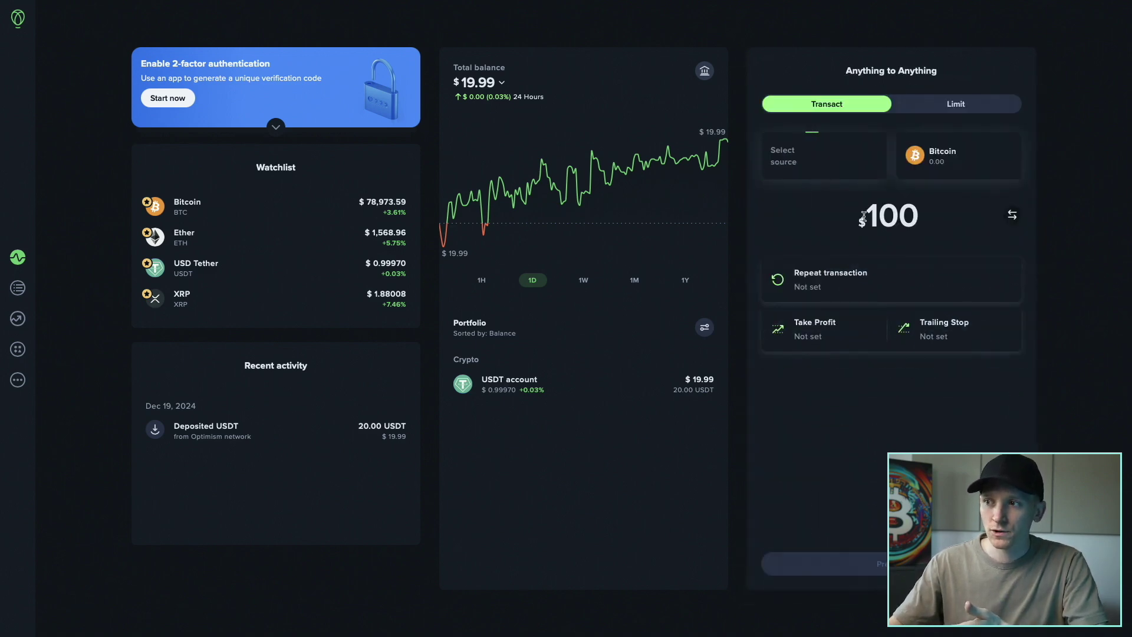
click(797, 163)
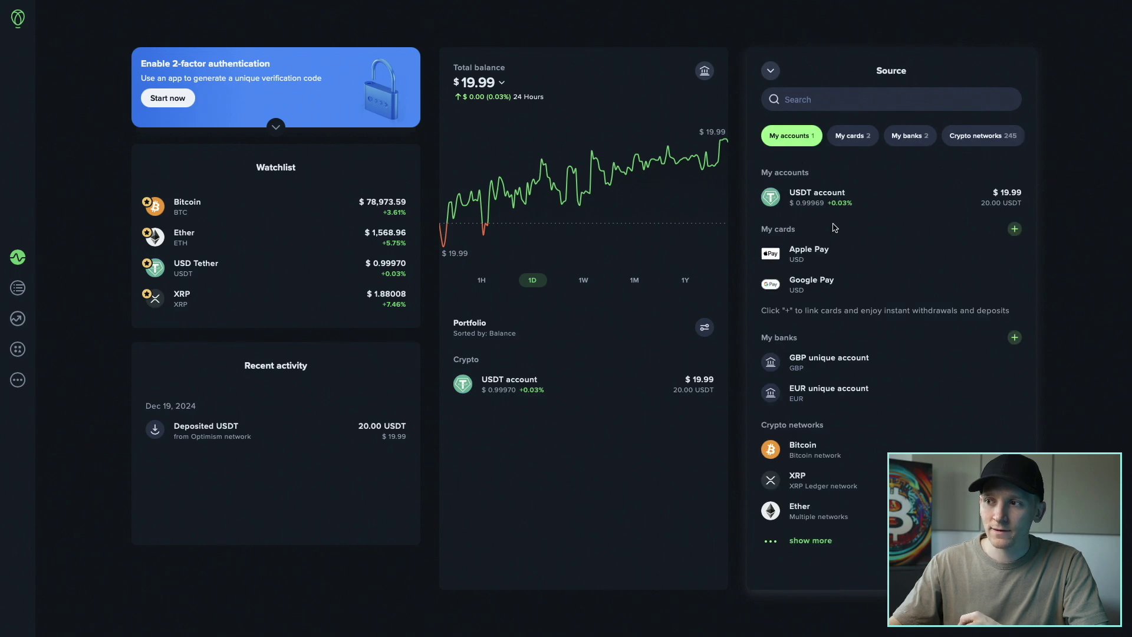
click(828, 365)
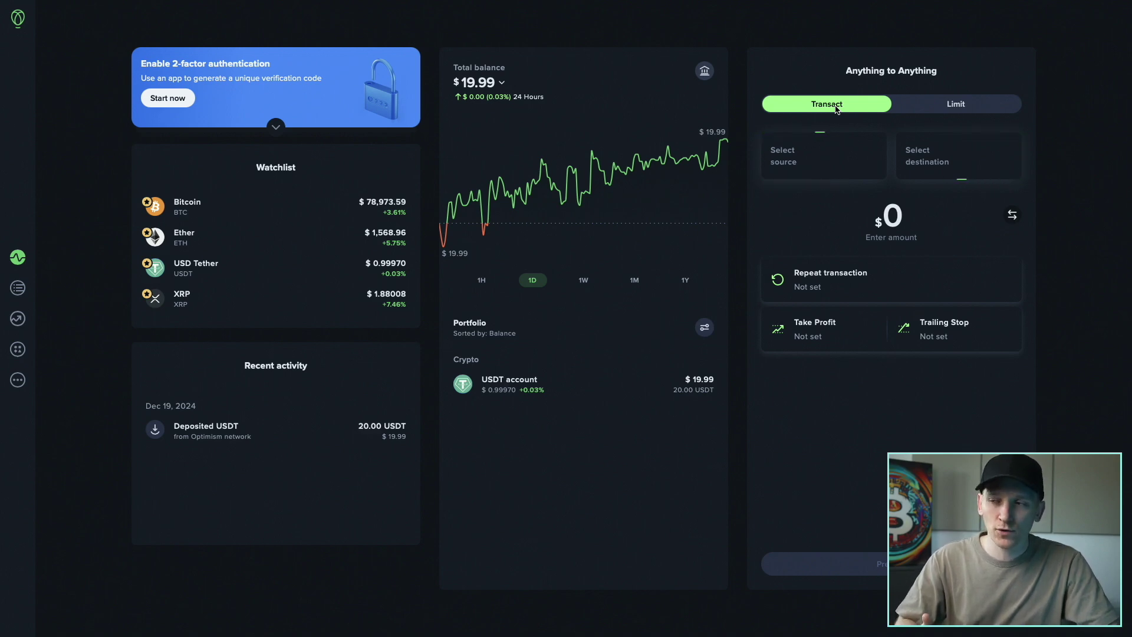
- Start a limit order from the USDT account to Bitcoin
click(954, 111)
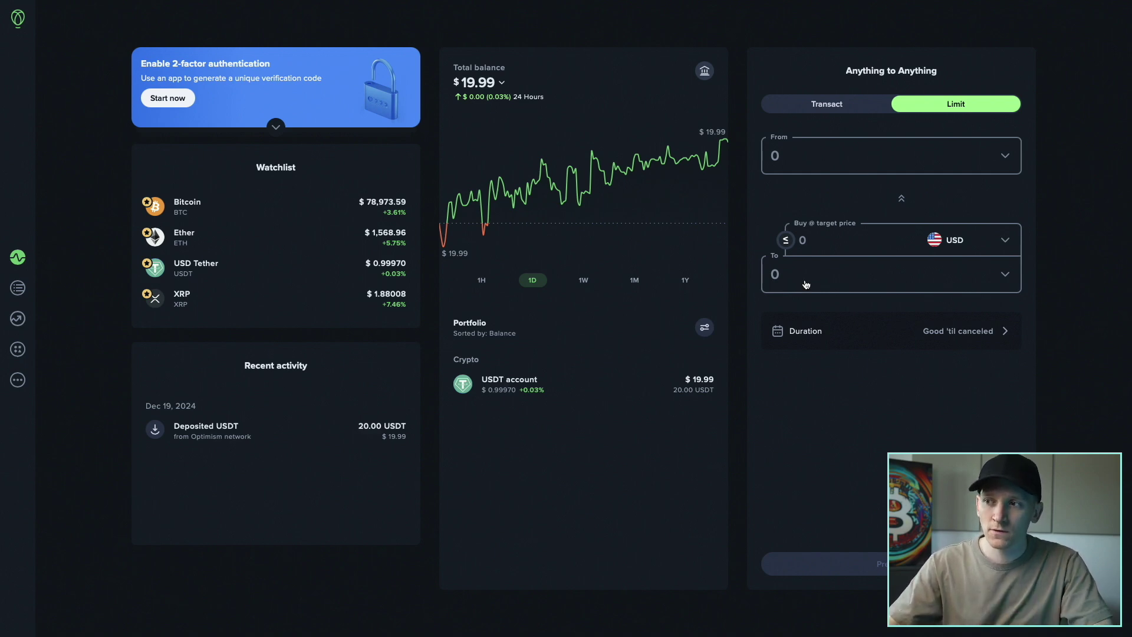
click(971, 166)
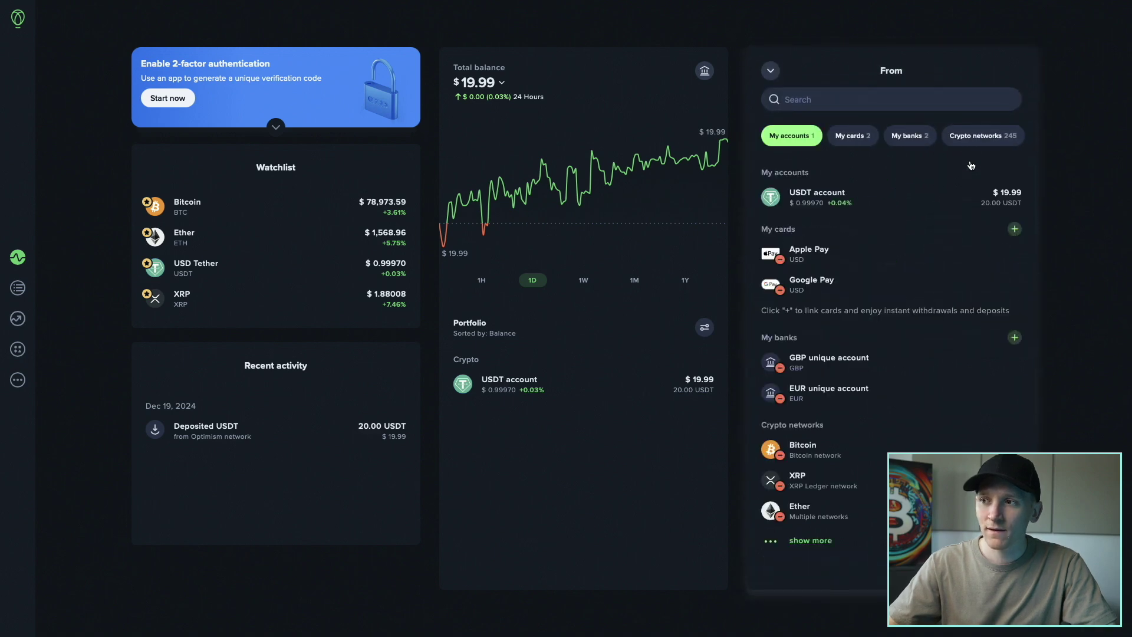
click(814, 199)
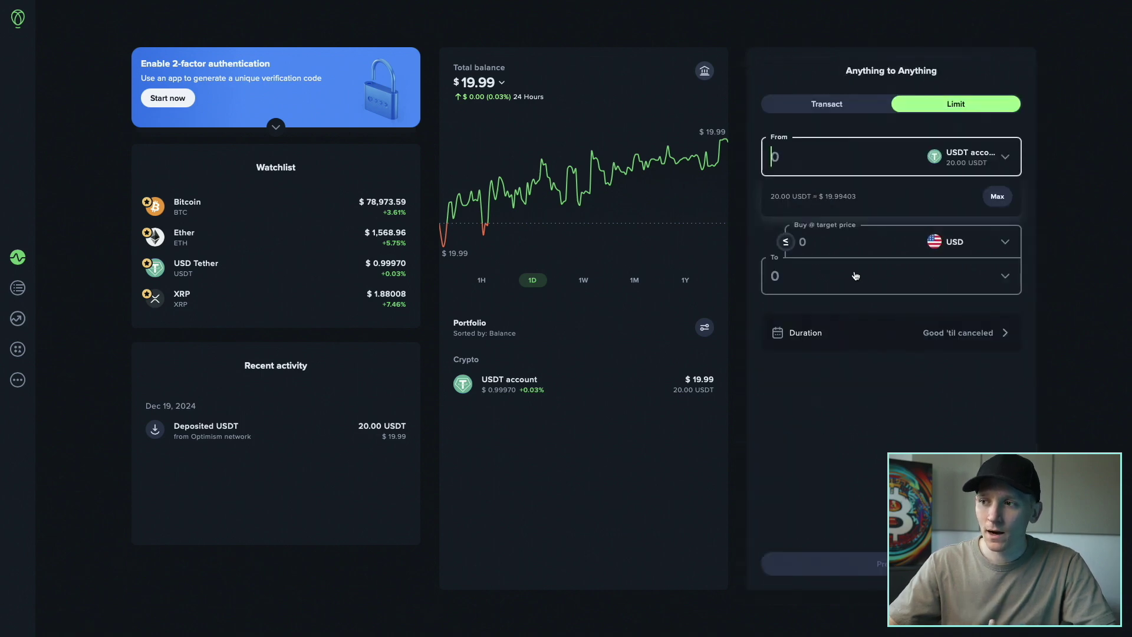
click(933, 283)
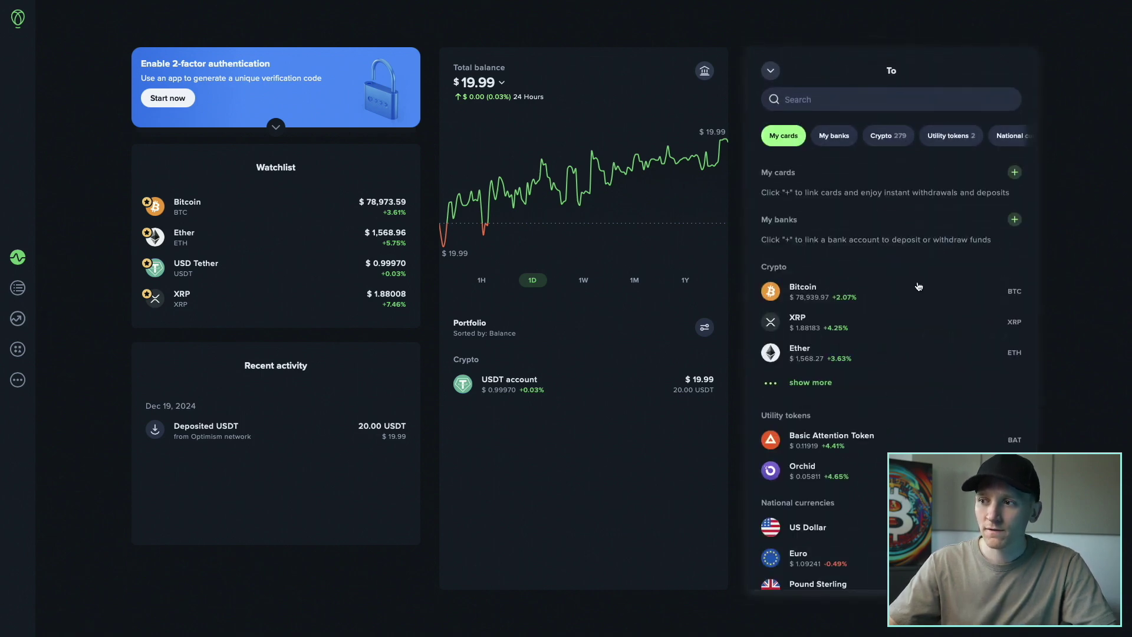
click(815, 297)
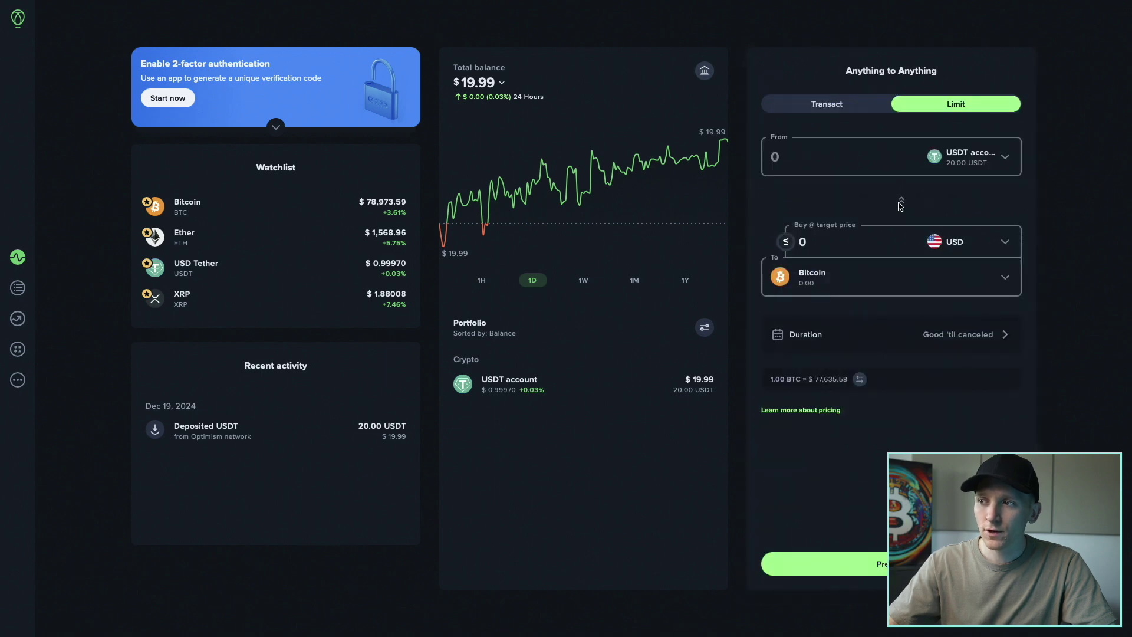
- Toggle the limit order to sell and back to buy, and reselect the USDT account as source and Bitcoin as destination
click(902, 202)
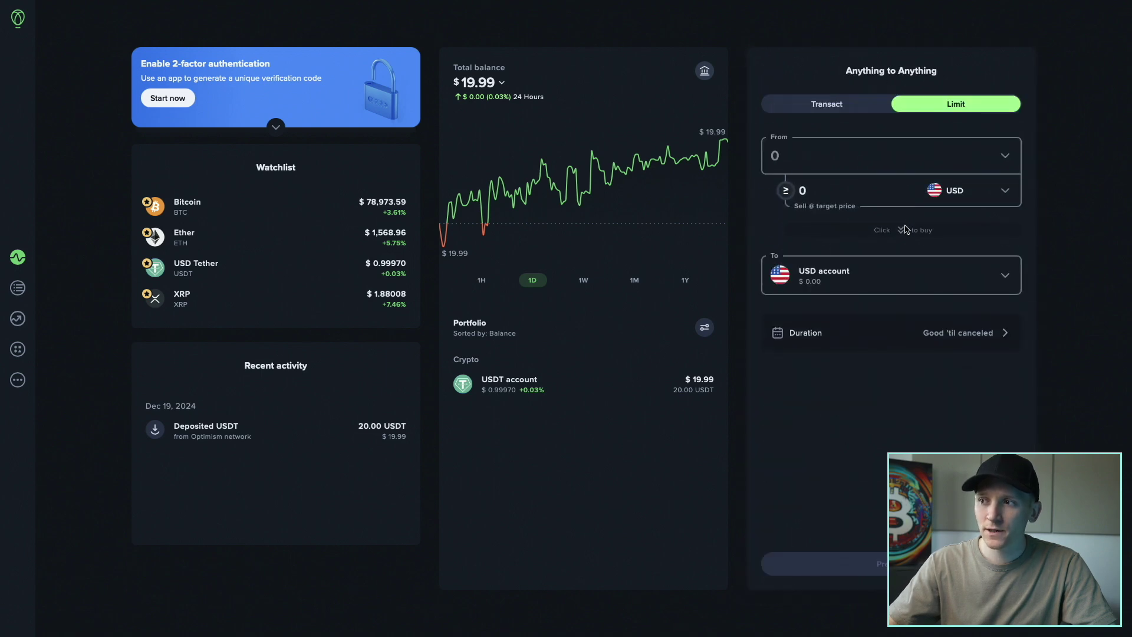
click(902, 230)
click(825, 154)
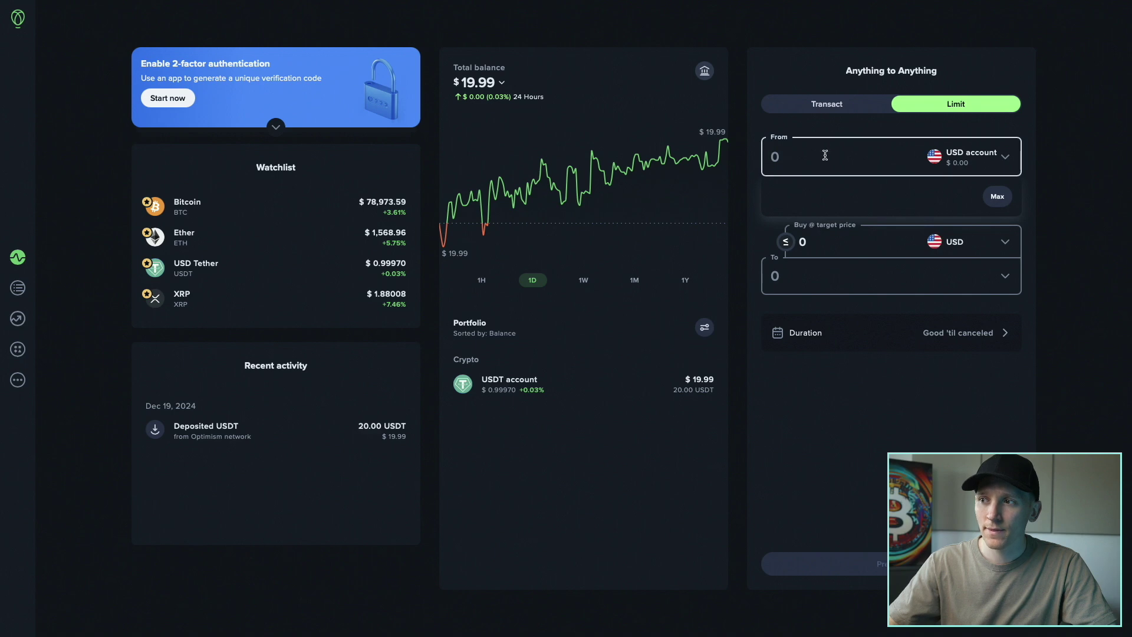
click(992, 160)
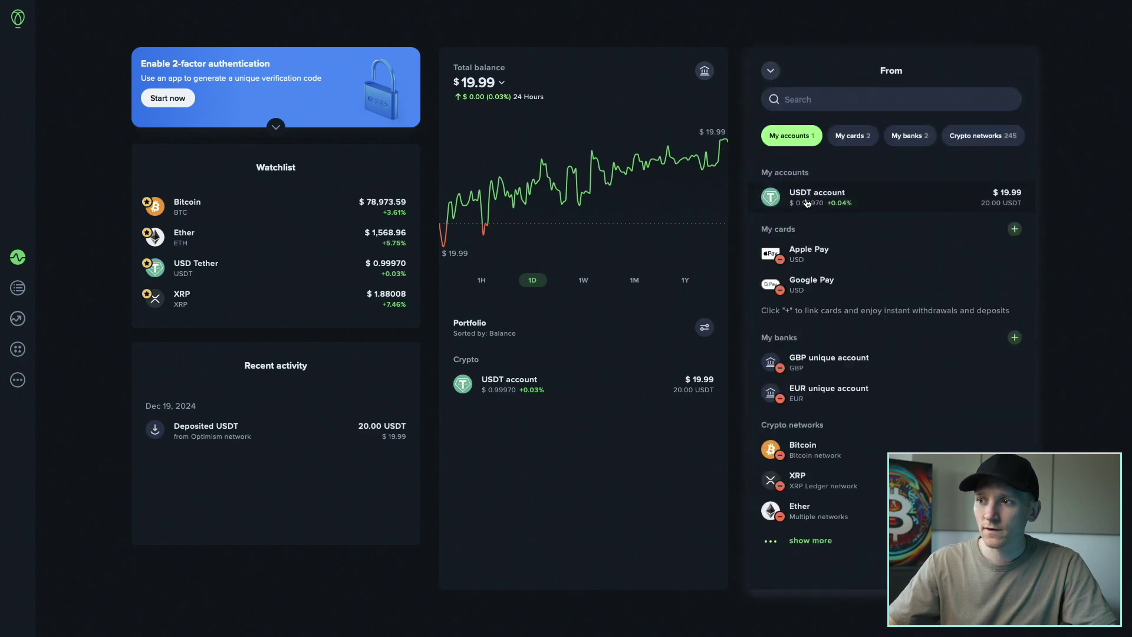
click(834, 190)
click(841, 282)
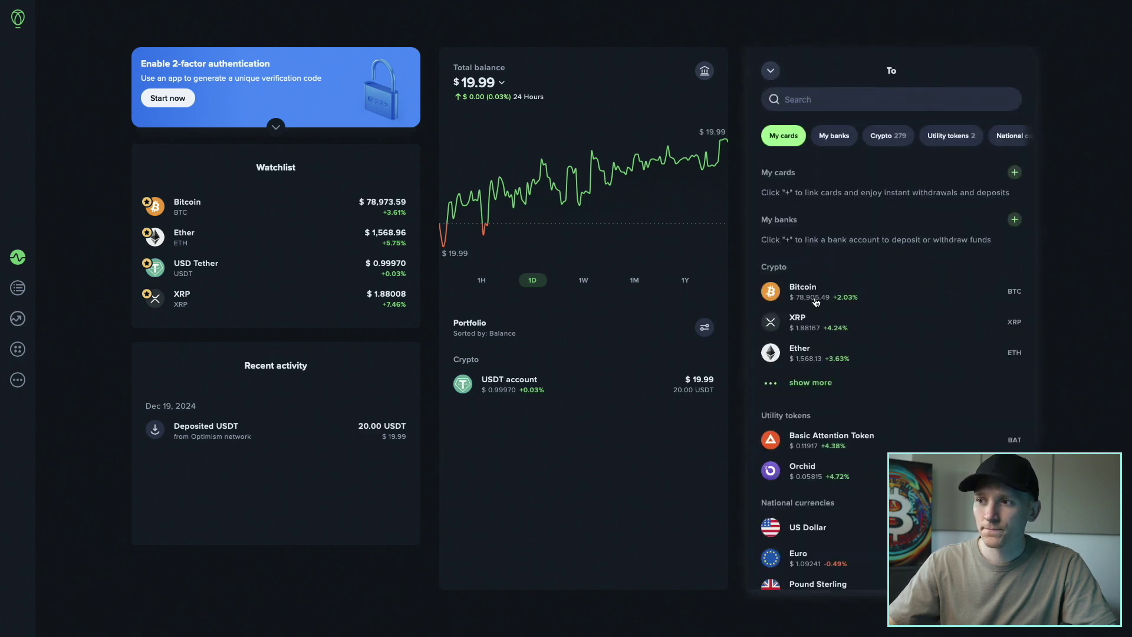
click(817, 298)
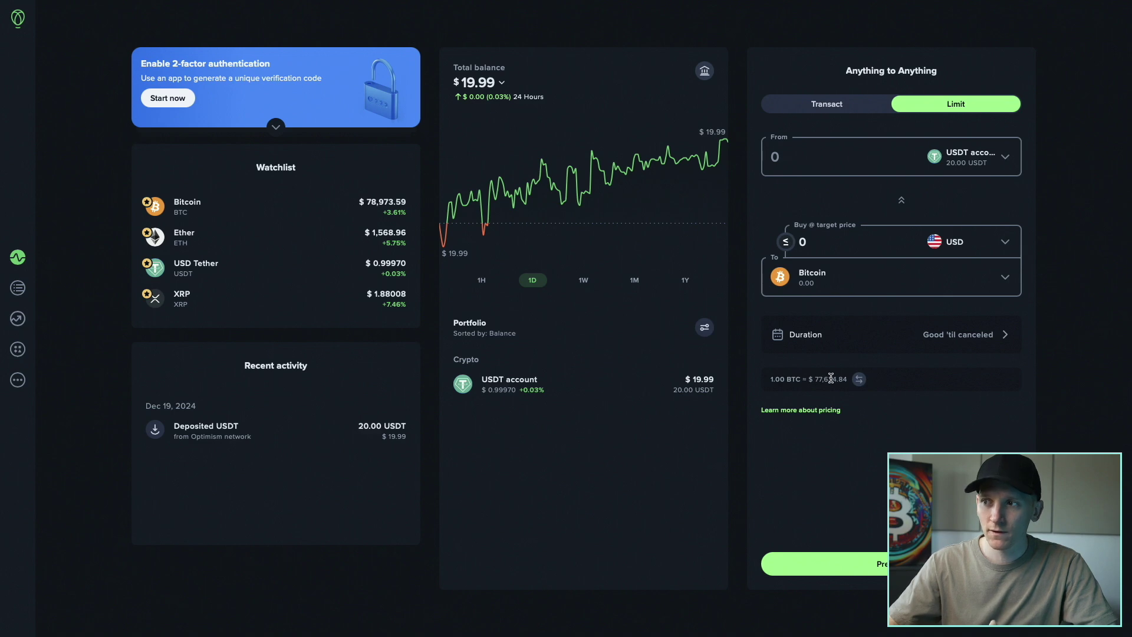
- Set the limit order to spend the maximum USDT amount at a Bitcoin target buy price of 70000 USD
click(803, 160)
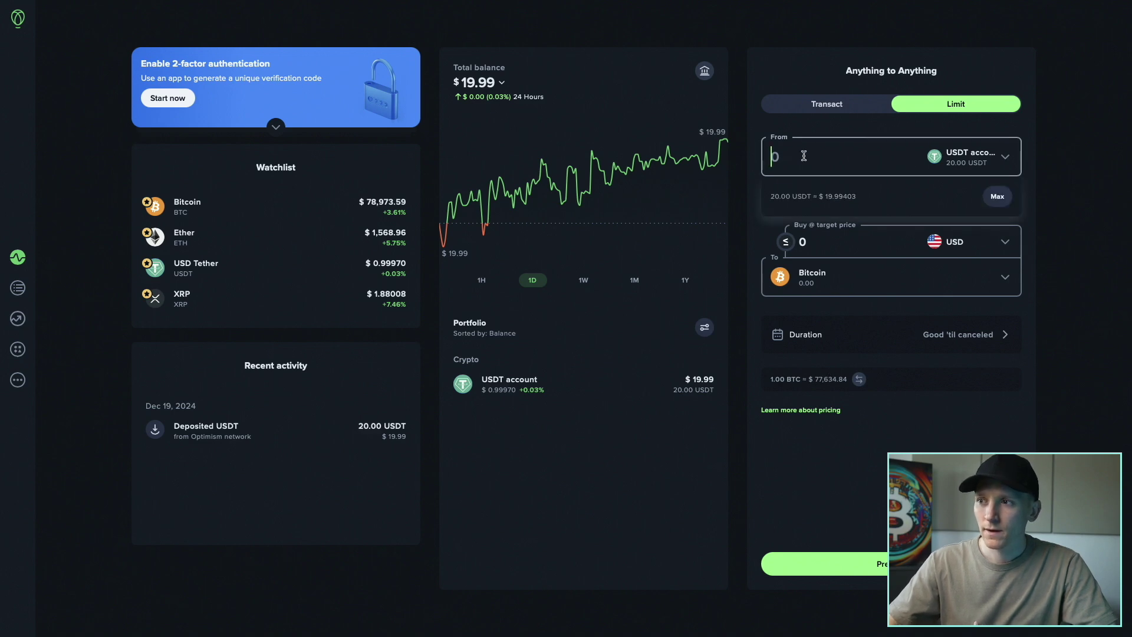
click(996, 196)
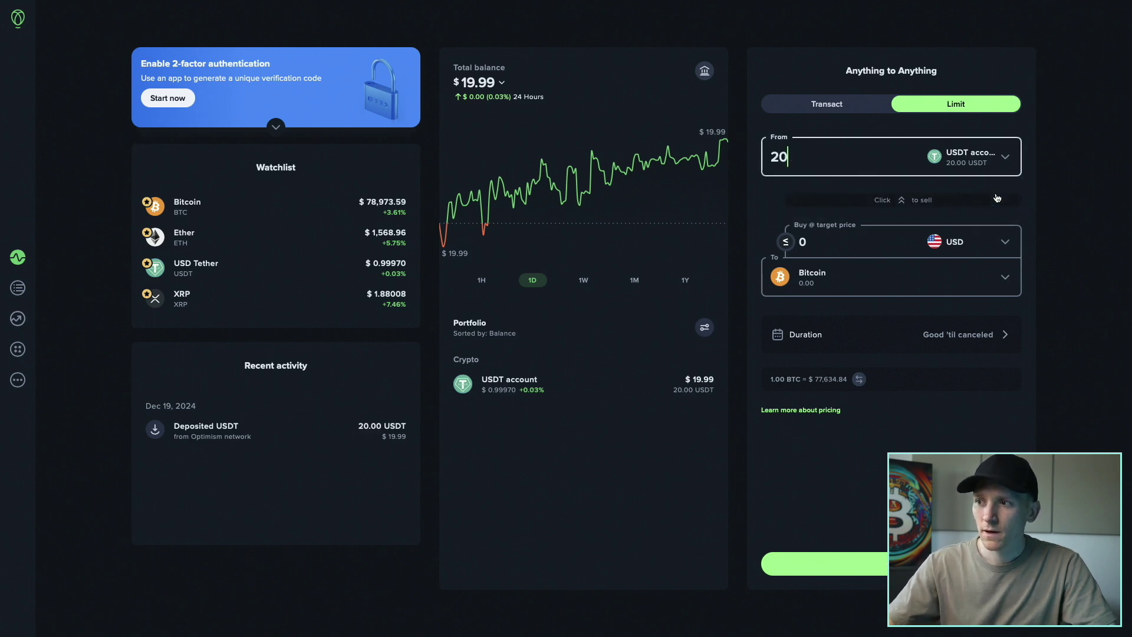
click(844, 237)
text(70000)
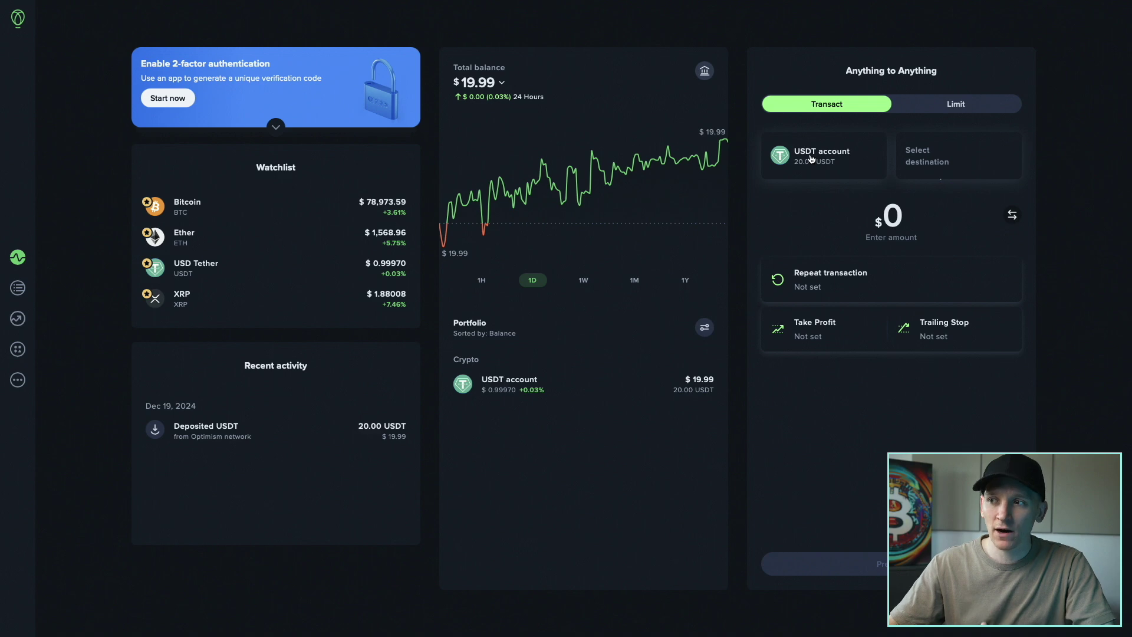
- With the USDT account as source, view the deposit details for linking a Pound Sterling bank as destination, and close them
click(812, 158)
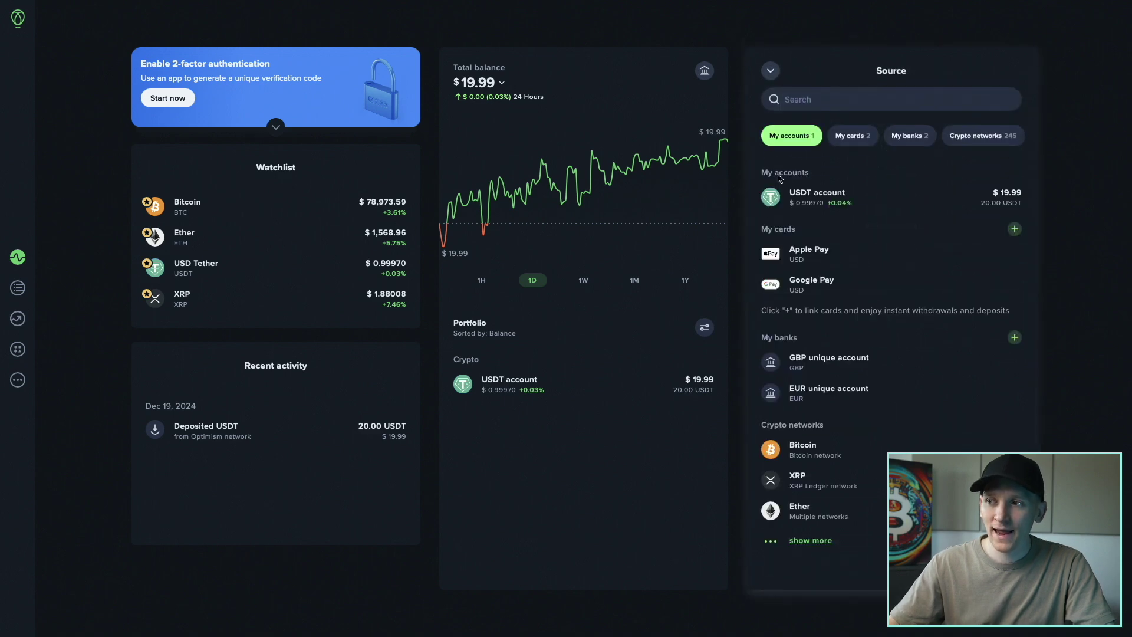
click(824, 202)
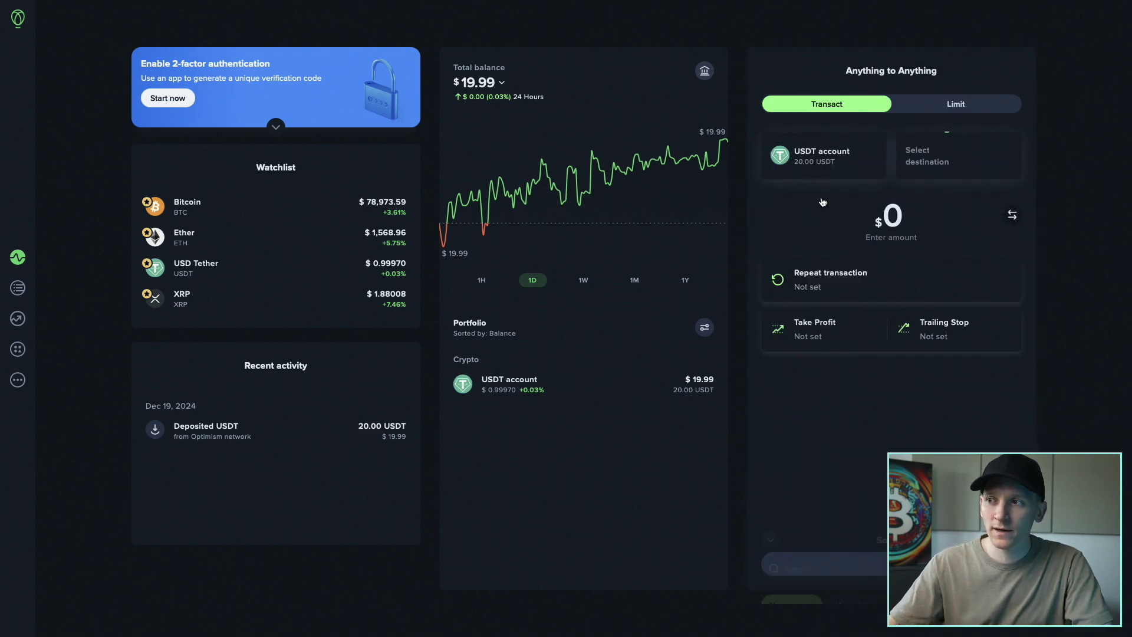
click(939, 167)
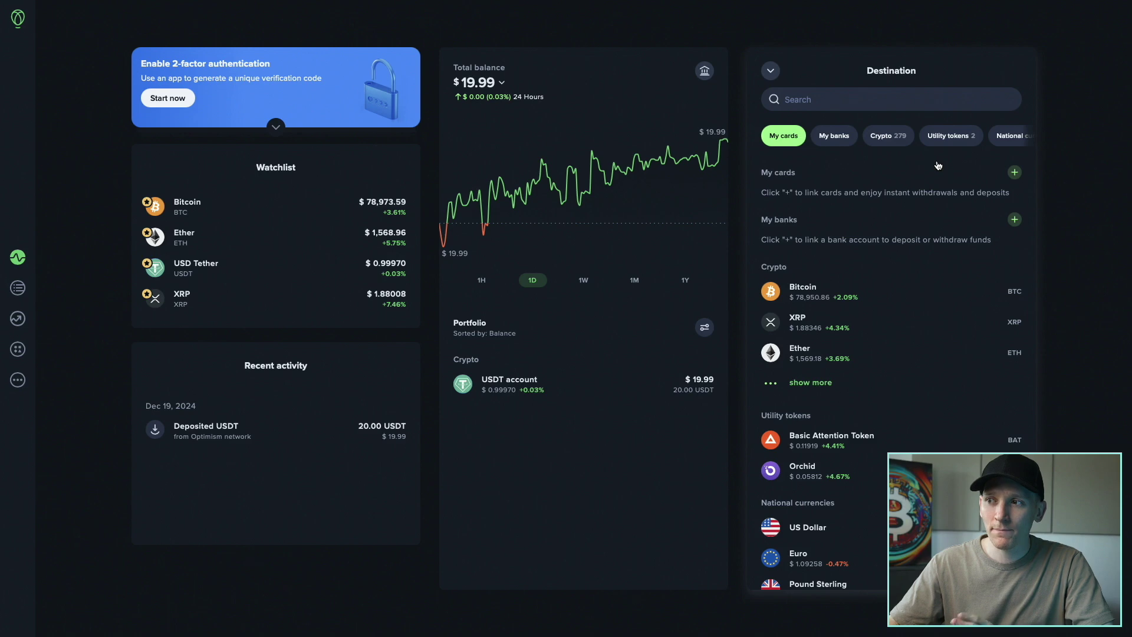
click(833, 138)
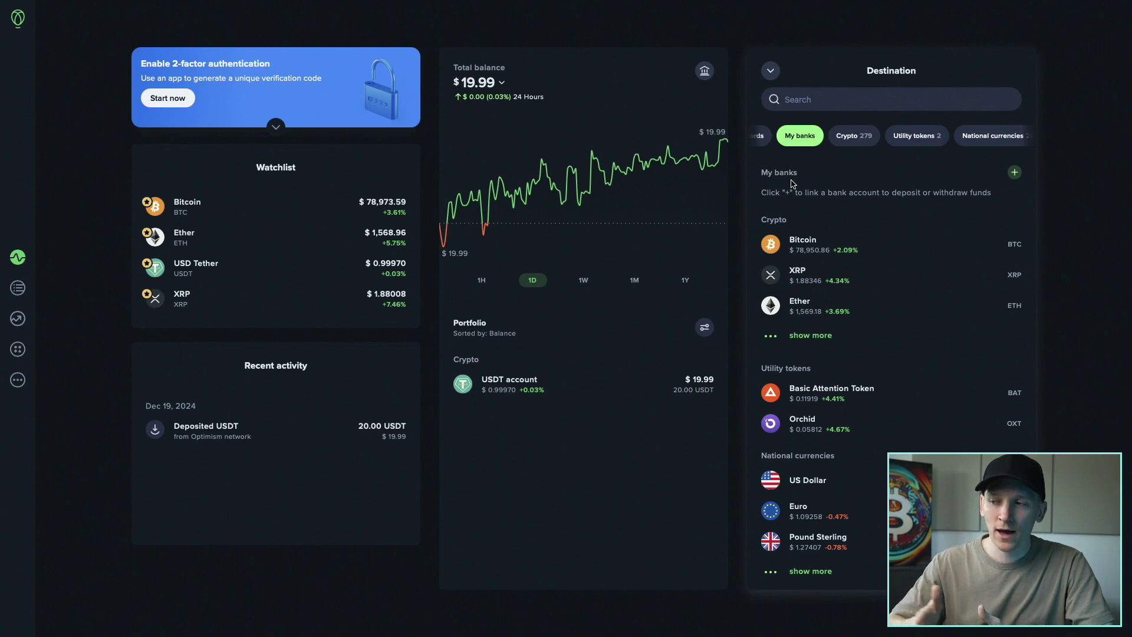
click(1014, 176)
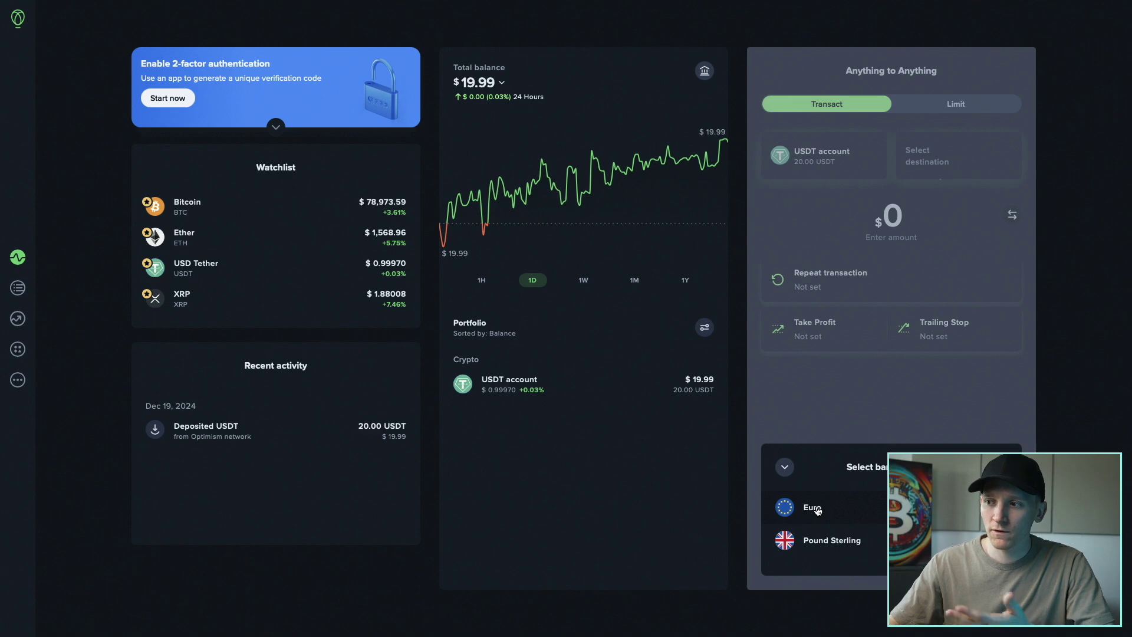
click(811, 548)
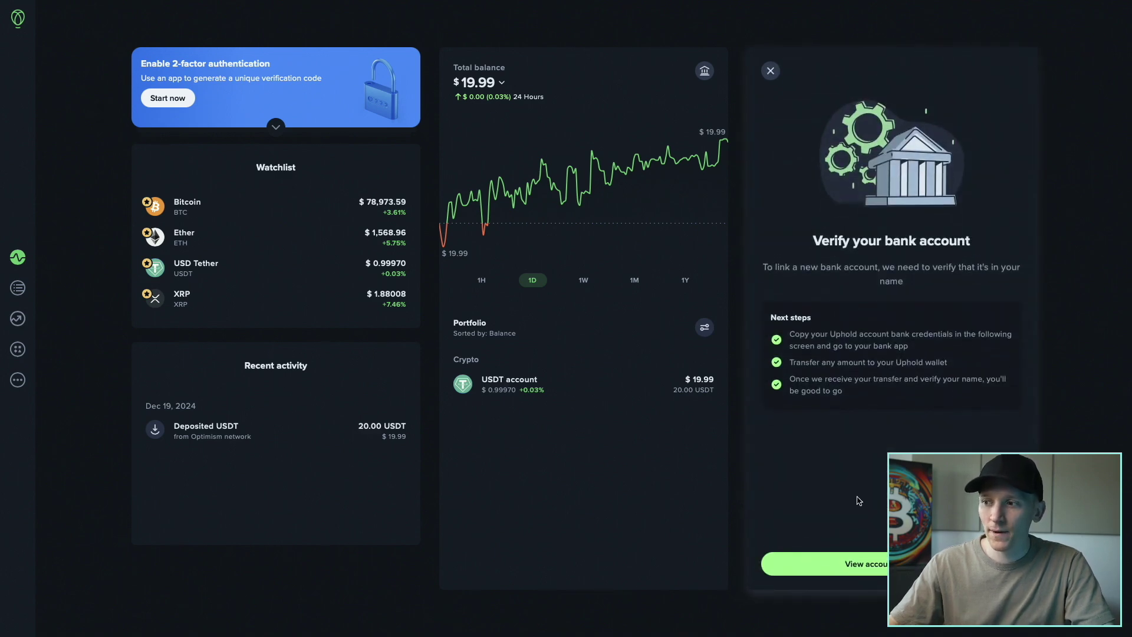
click(828, 565)
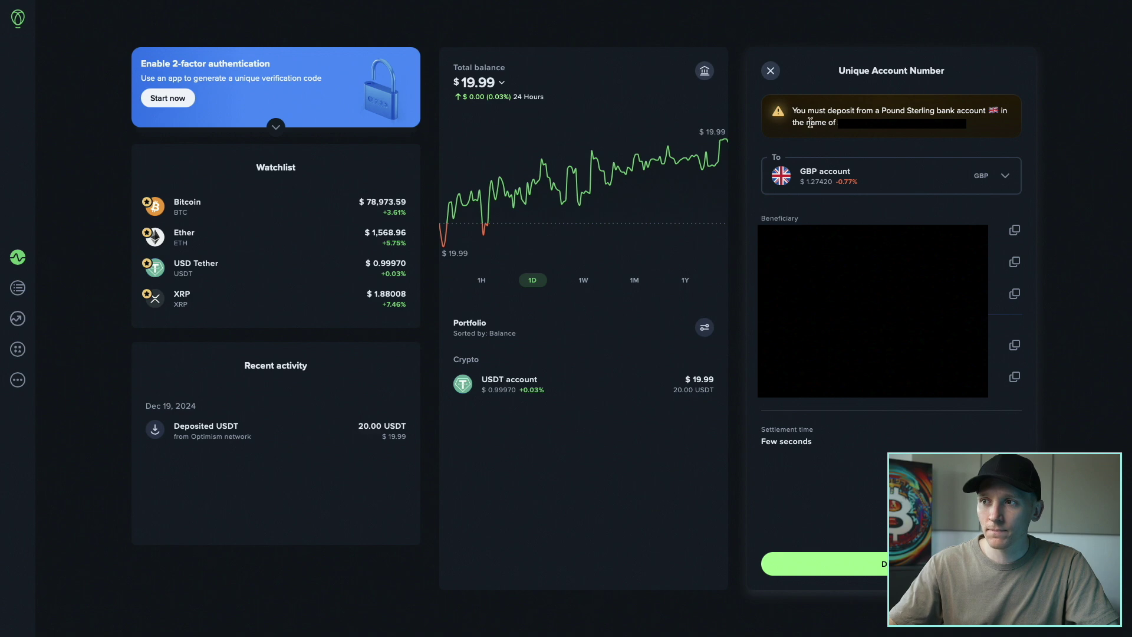
click(770, 71)
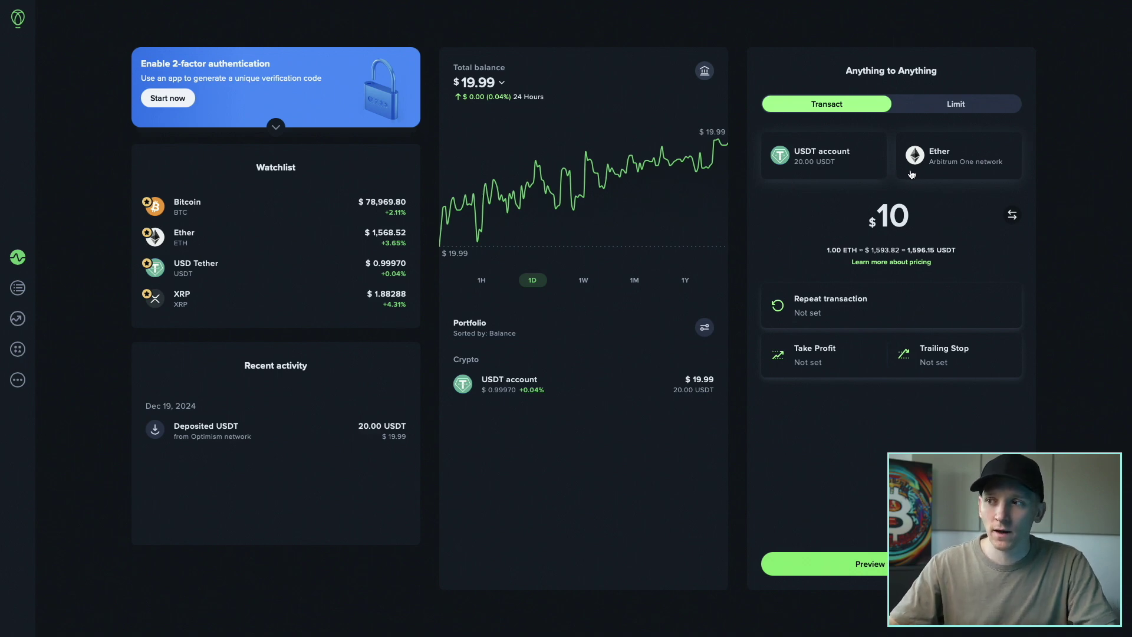
- Keep the USDT account as the source and change the destination to Ether from the crypto assets
click(806, 157)
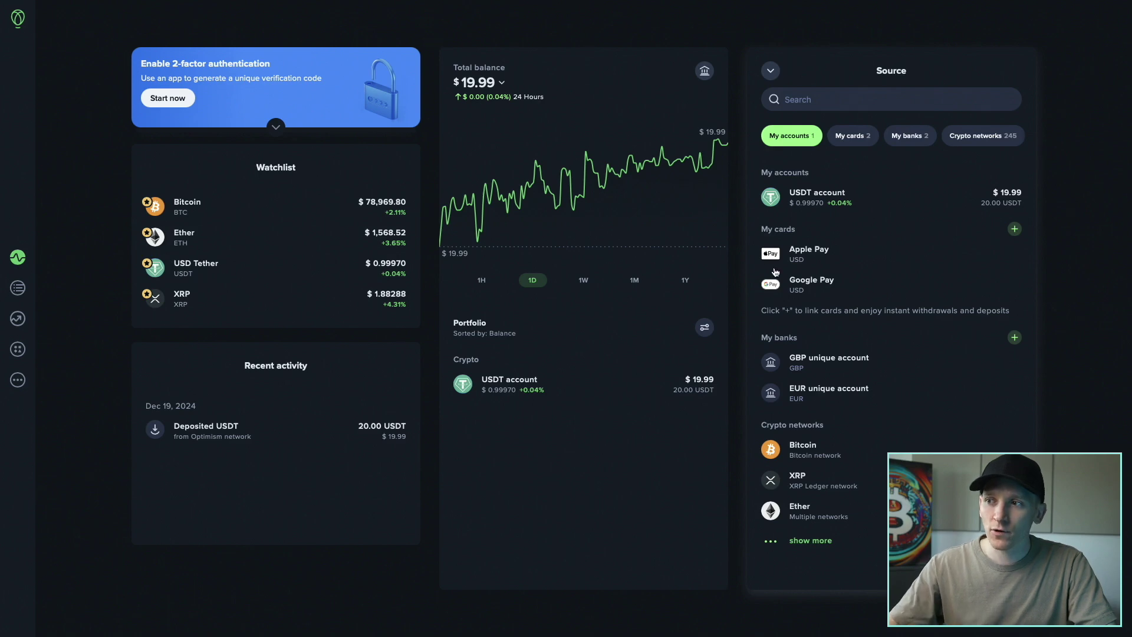
click(818, 199)
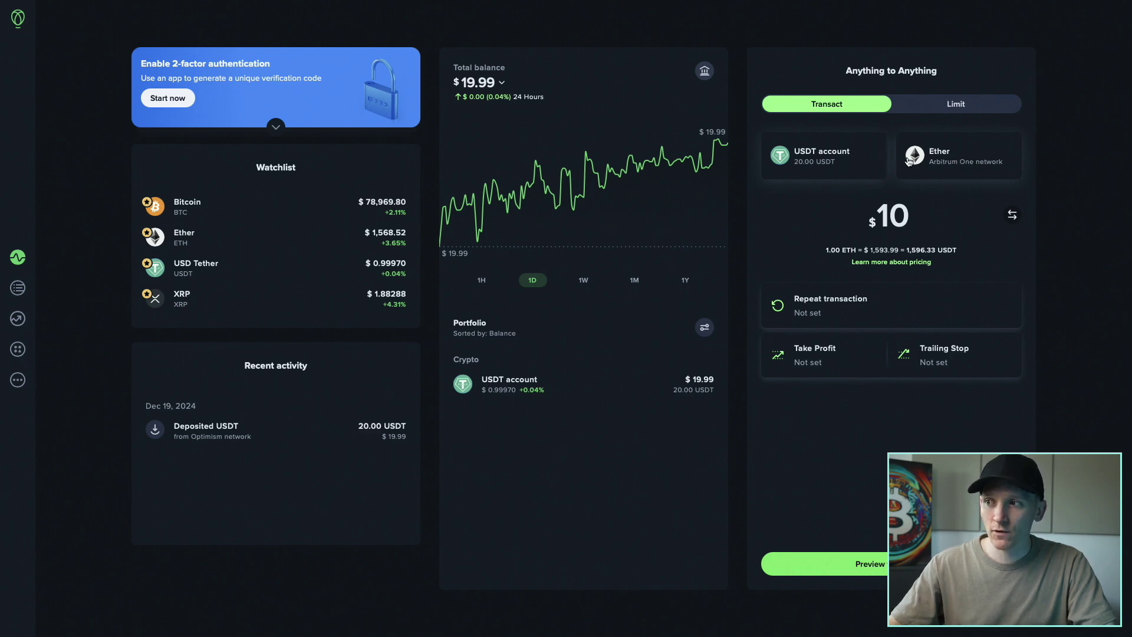
click(935, 164)
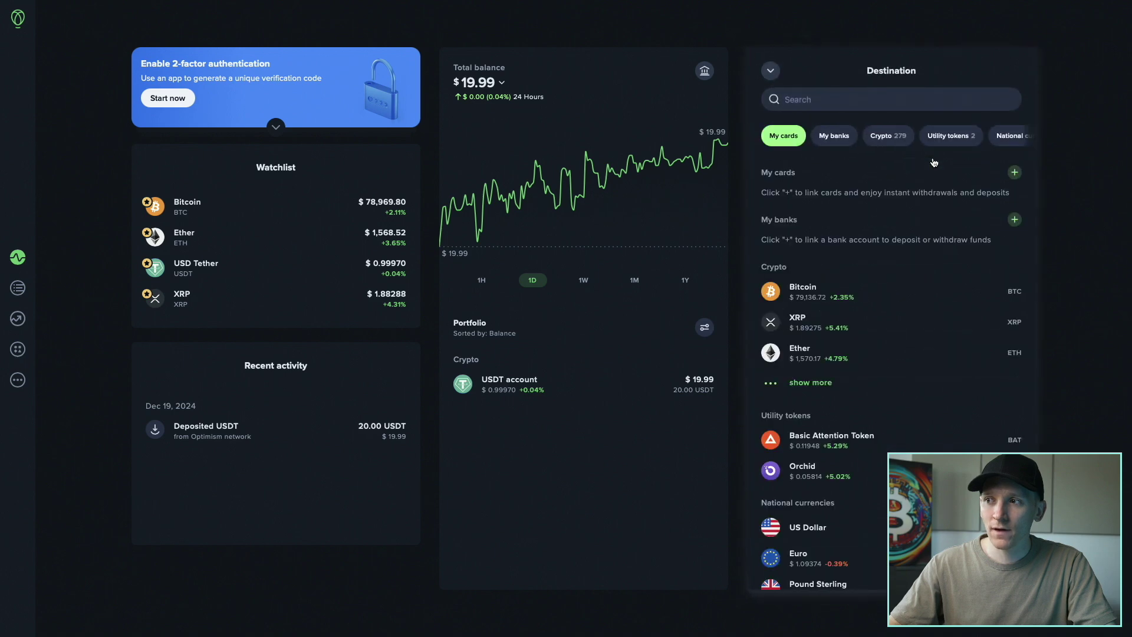
click(894, 135)
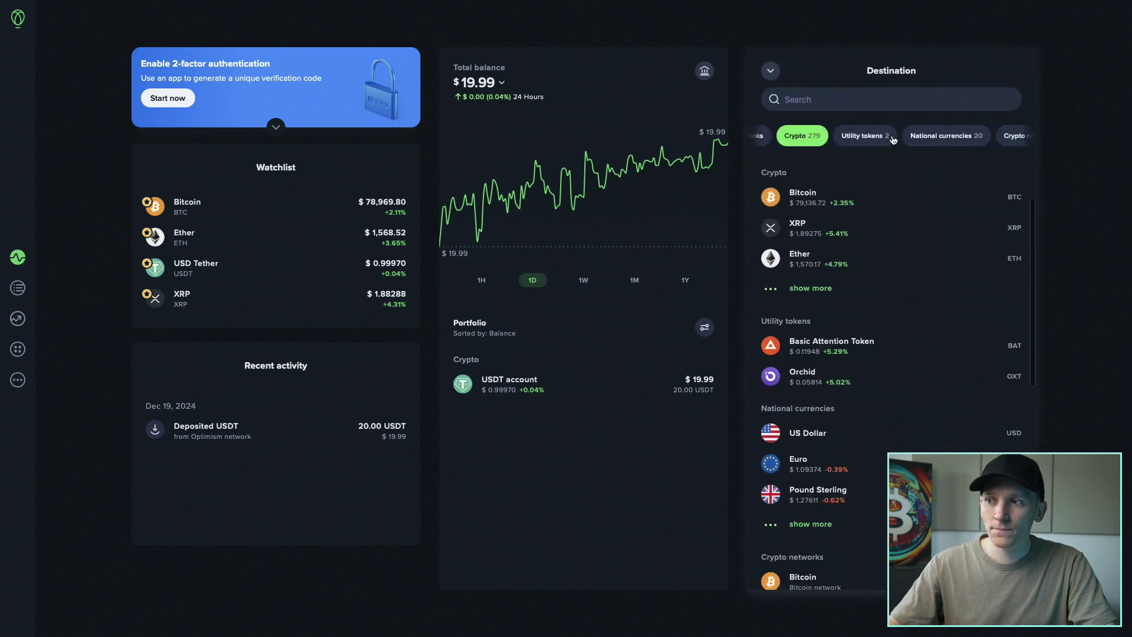
click(802, 258)
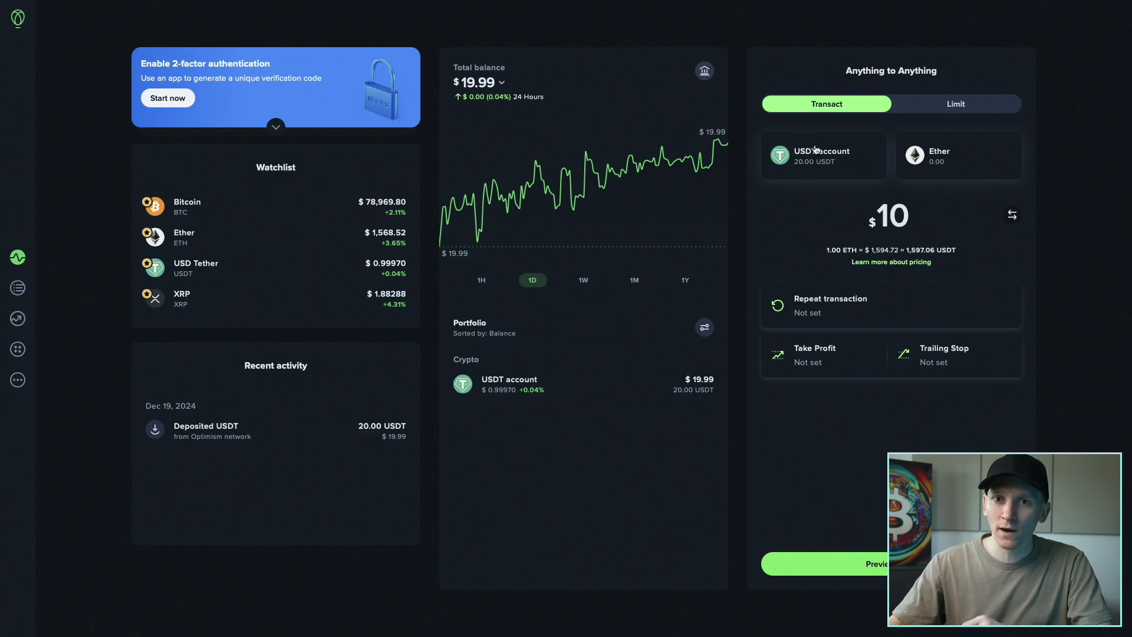
- Change the destination to Ether on the Arbitrum One crypto network and preview the 10 USD withdrawal from the USDT account
click(950, 155)
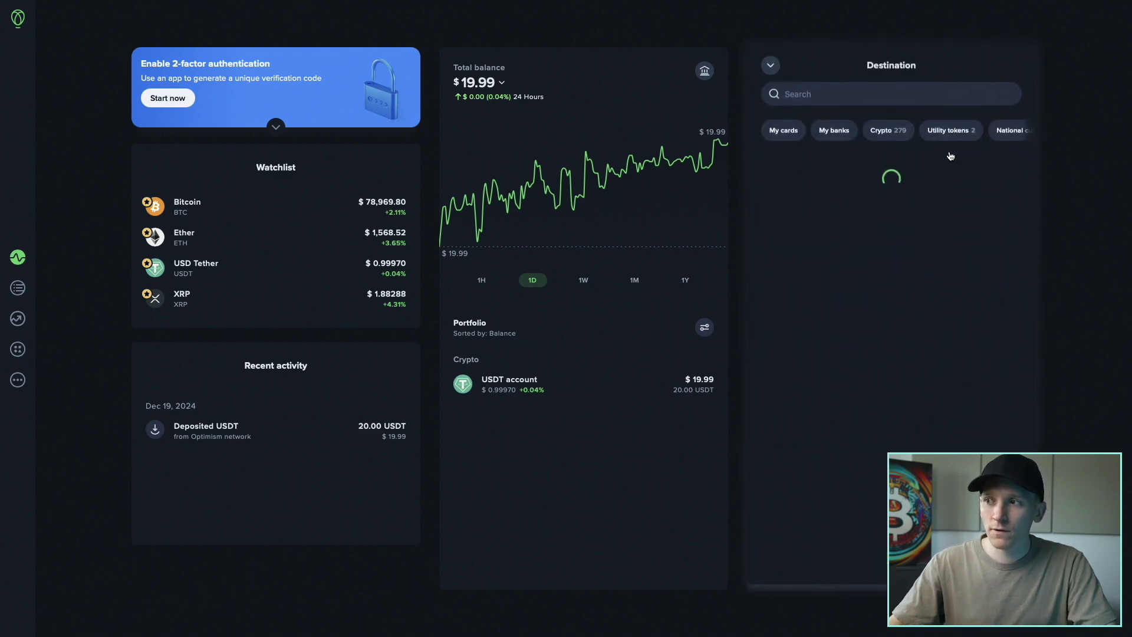
scroll(855, 141, right, 3)
scroll(856, 141, right, 2)
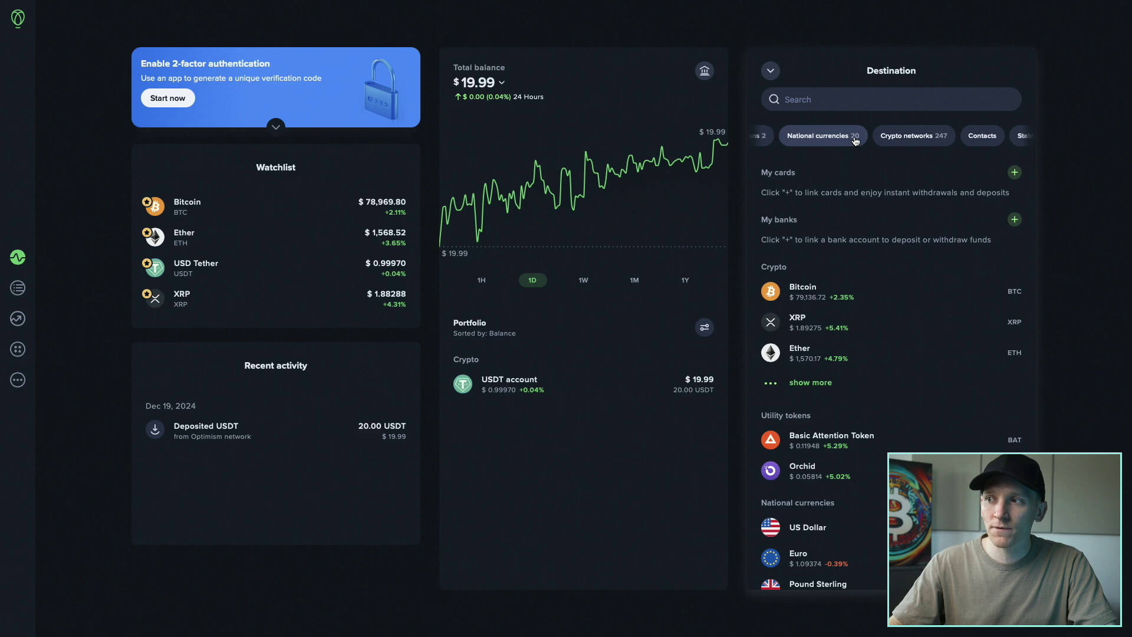
click(907, 140)
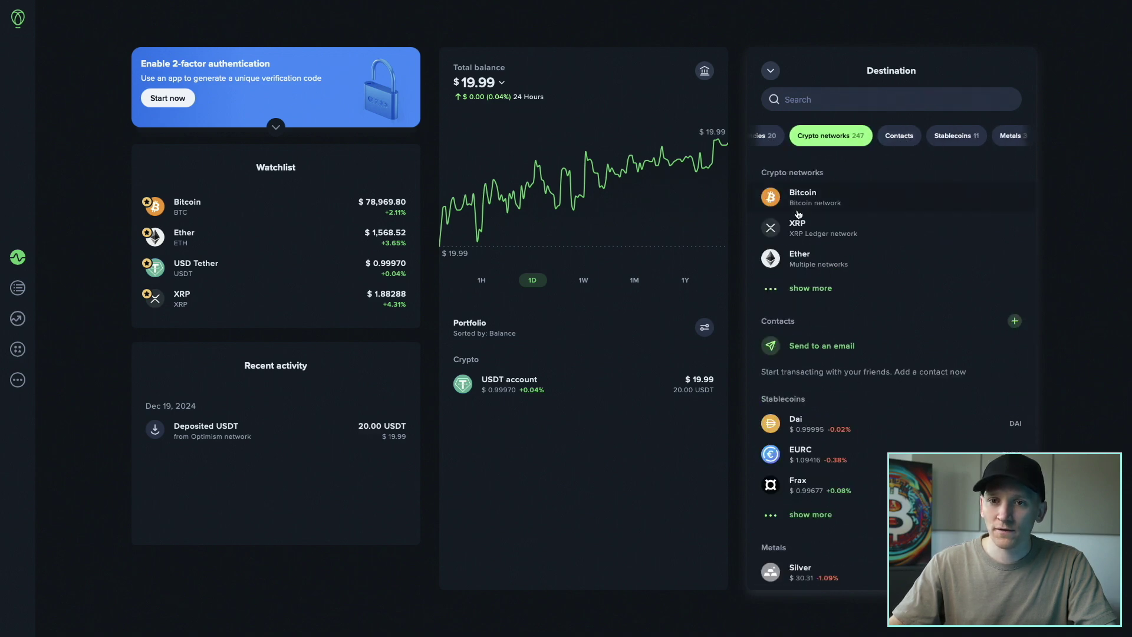
click(797, 260)
click(869, 259)
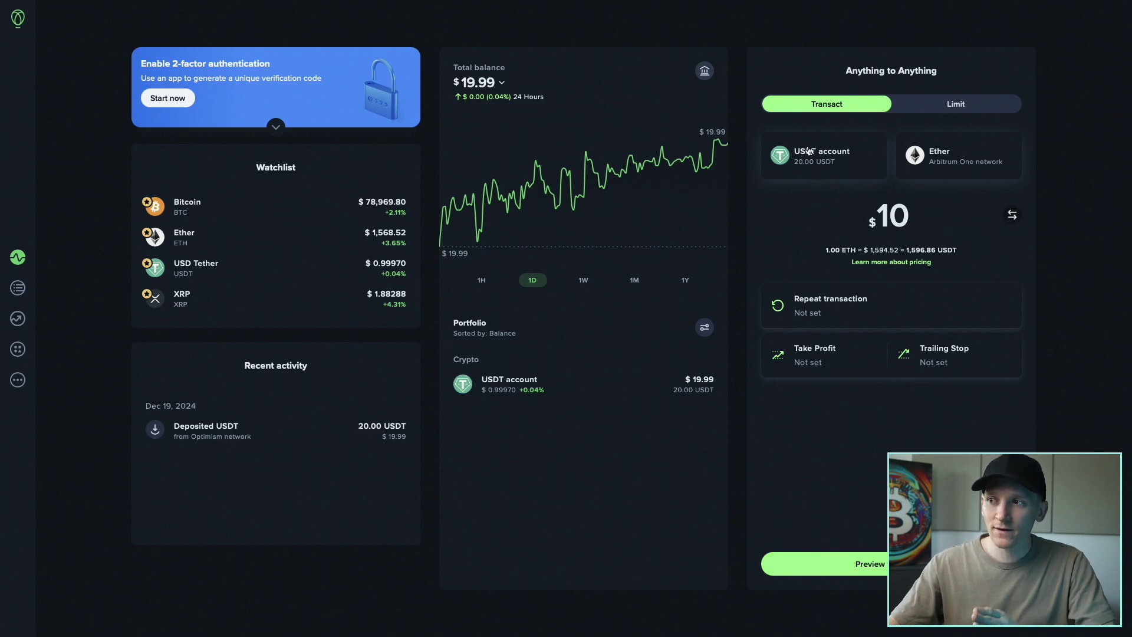
click(864, 564)
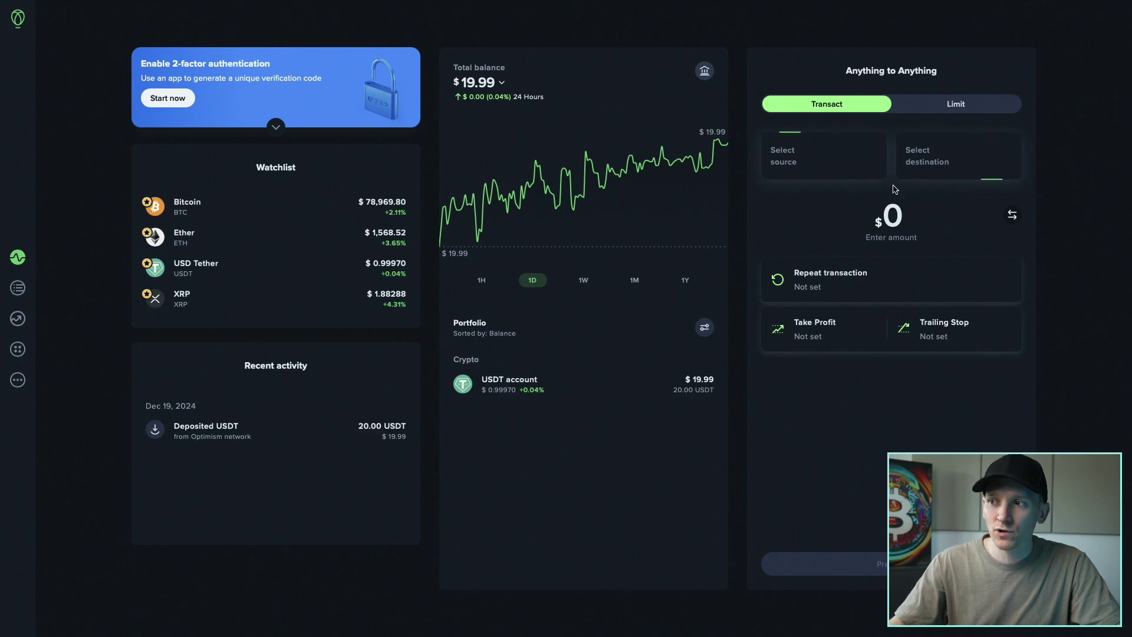
- Choose the Bitcoin network as the transaction source, view the BTC wallet deposit address details, and close them
click(788, 160)
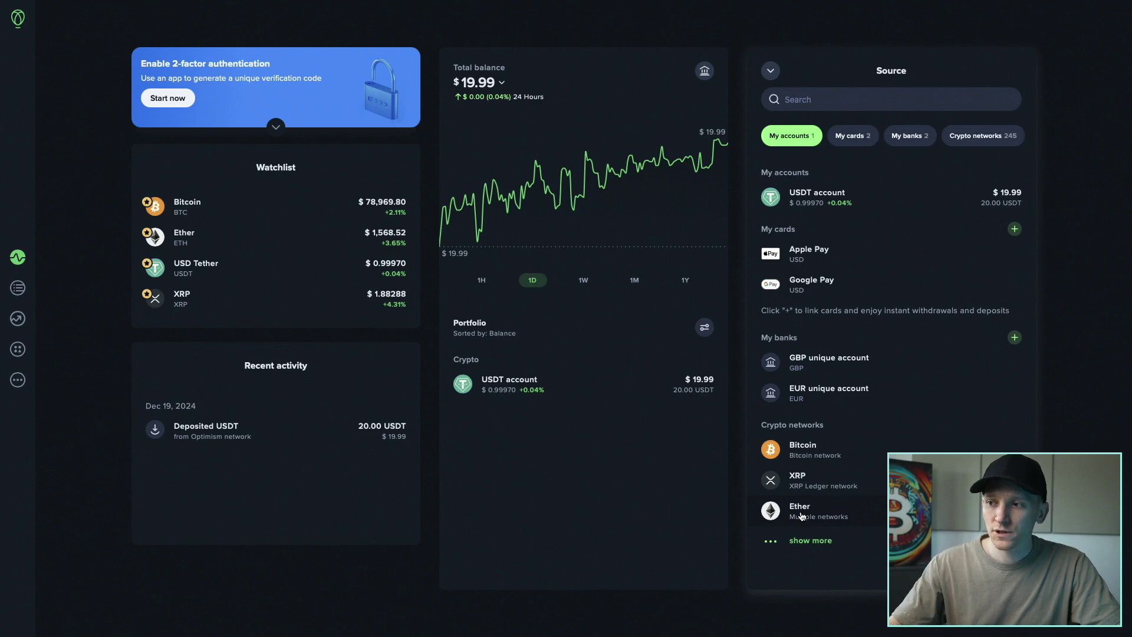
click(802, 452)
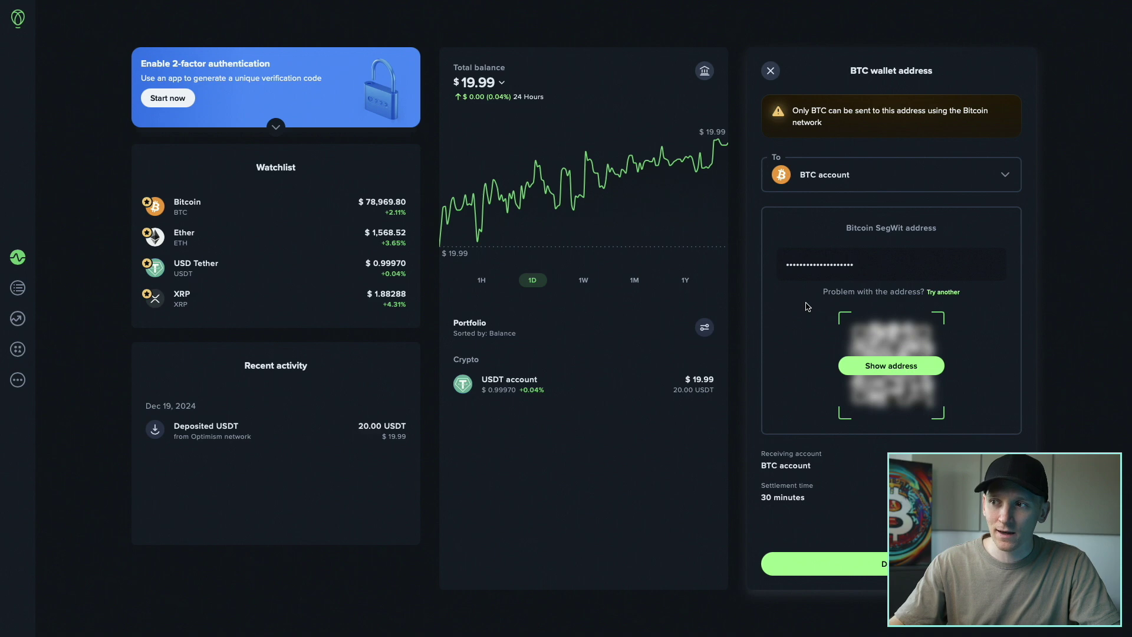
click(771, 71)
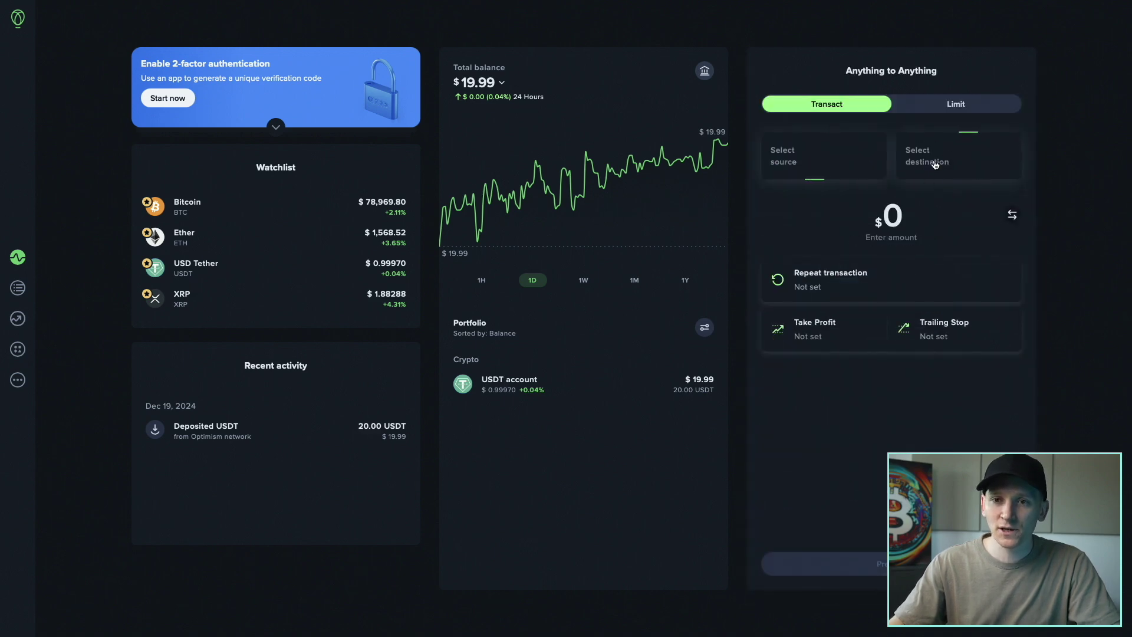